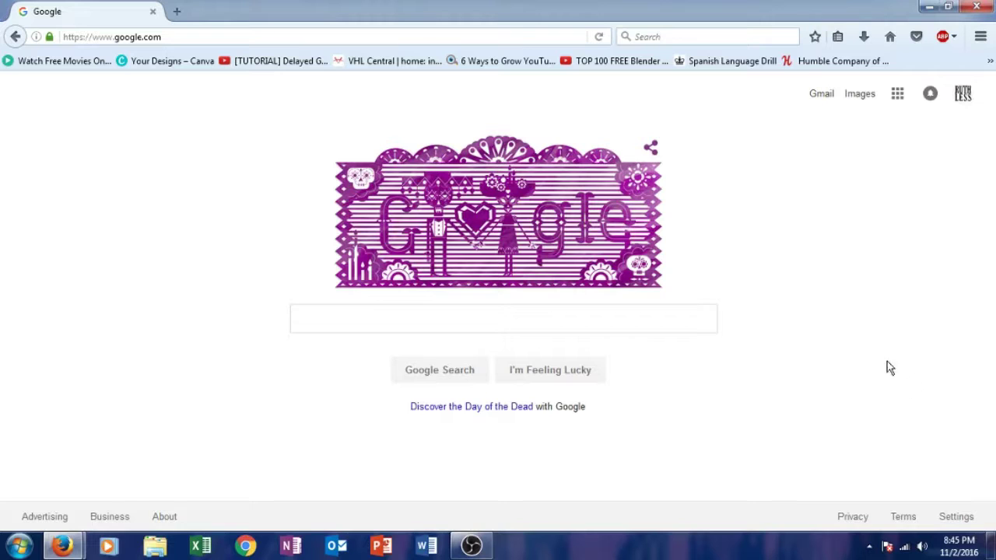
Go to blender.org by typing 'blender' in the Firefox address bar.
click(163, 36)
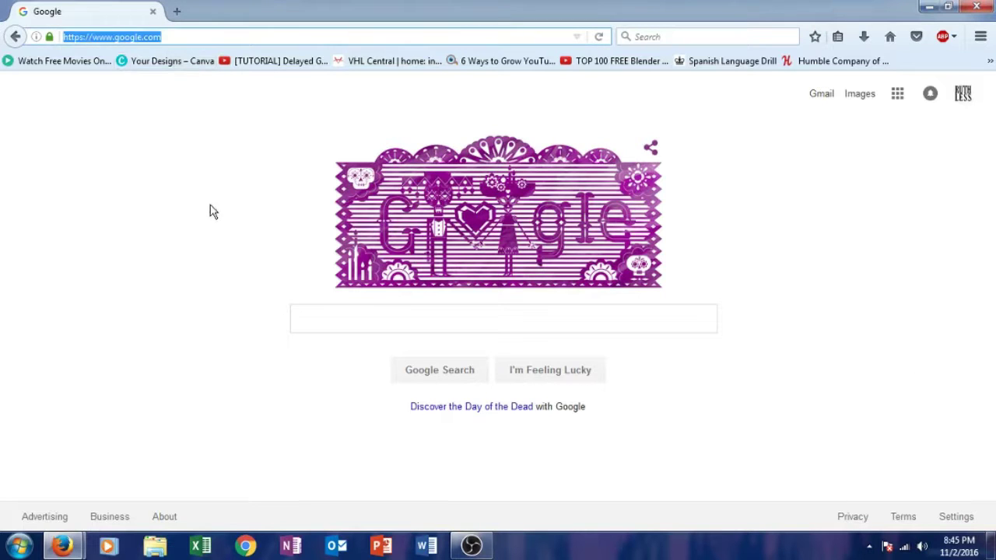
text(blender)
key(Return)
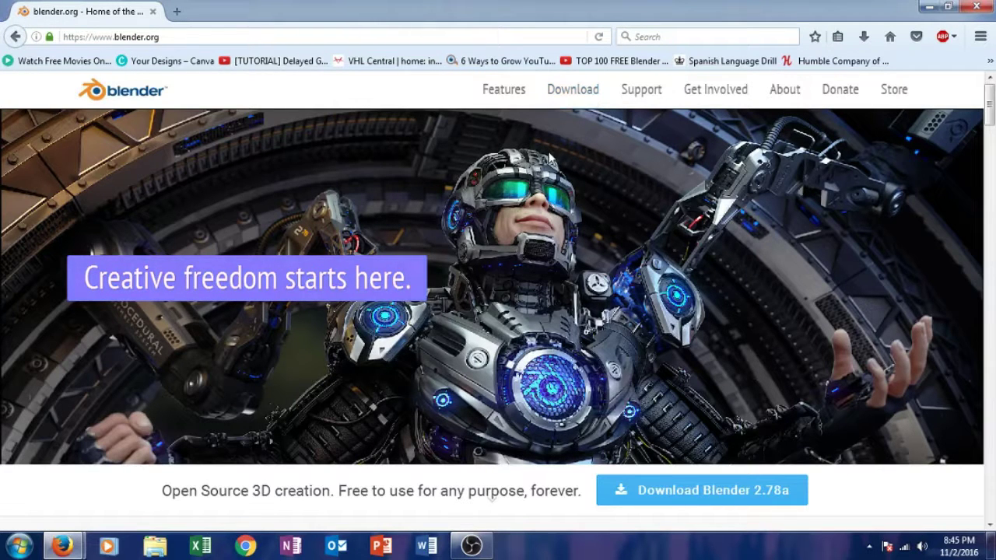
drag(158, 502, 337, 490)
click(92, 479)
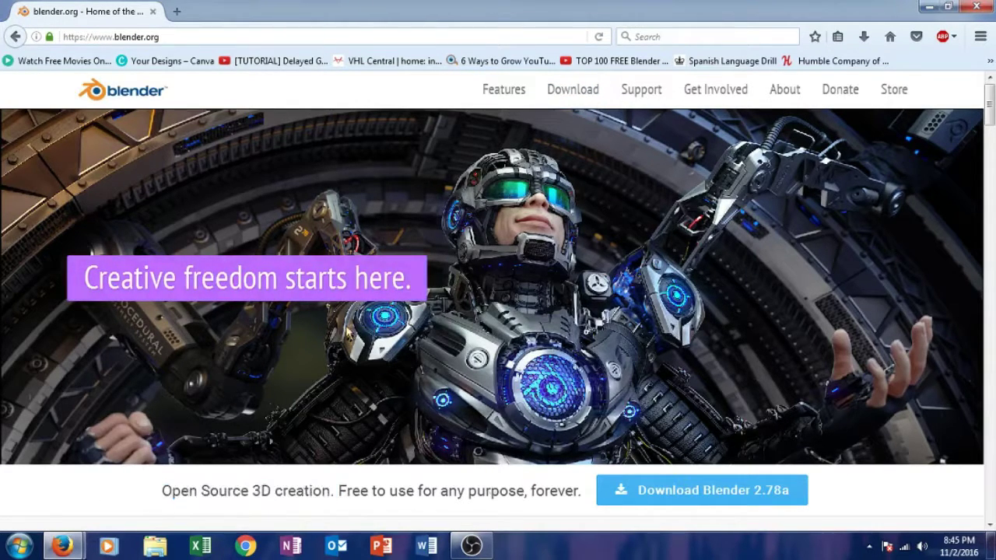
Download and save the Blender 2.78a Windows 64-bit .msi installer.
click(584, 95)
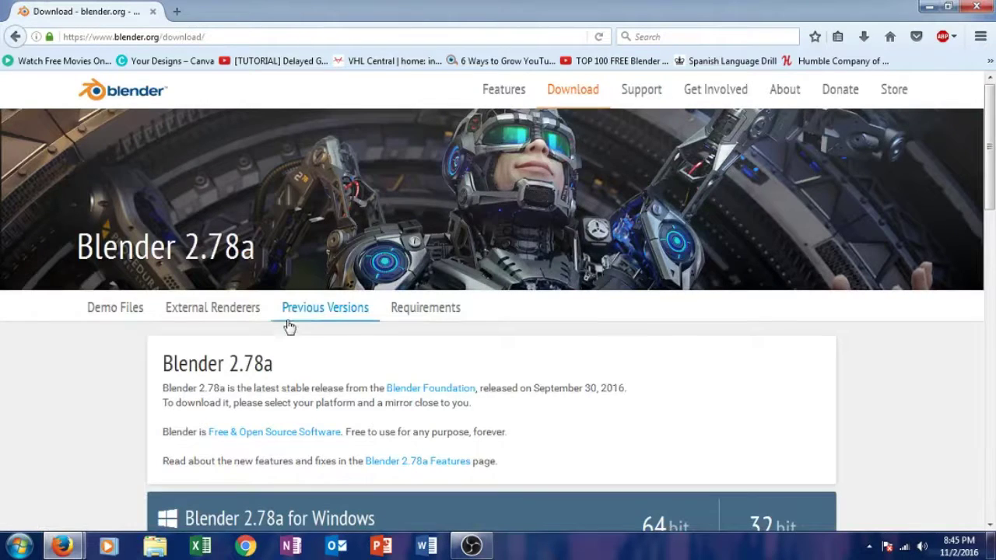
scroll(161, 350, down, 2)
scroll(78, 335, down, 2)
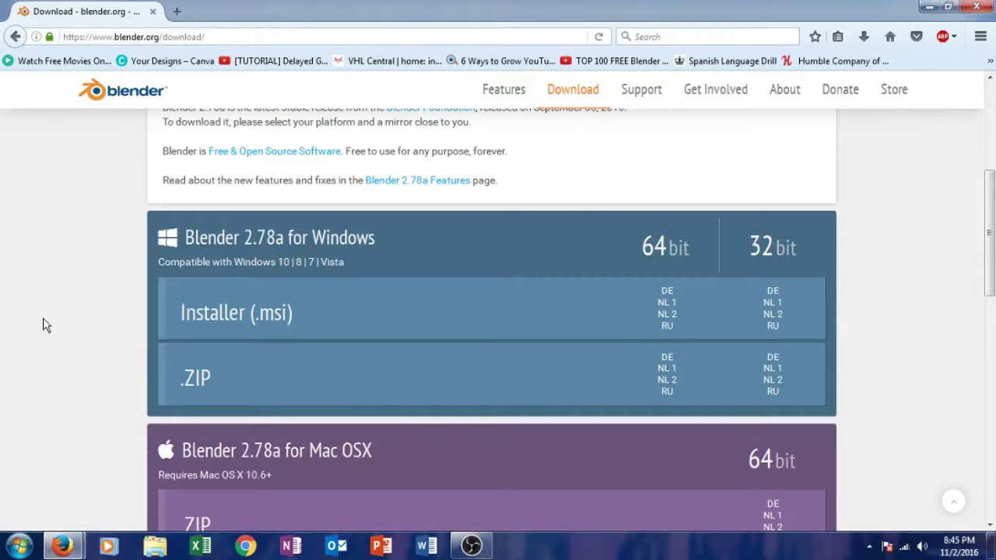
click(628, 248)
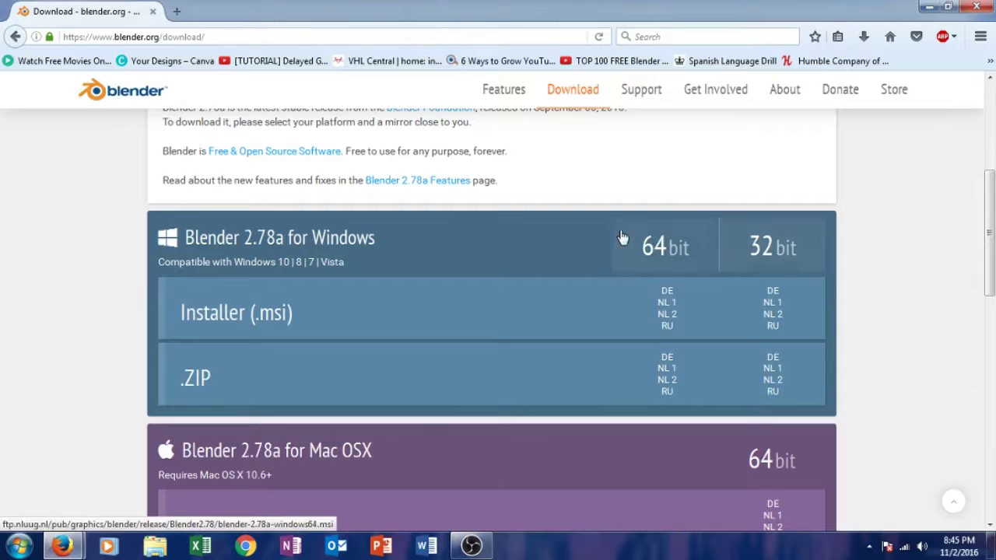
click(708, 241)
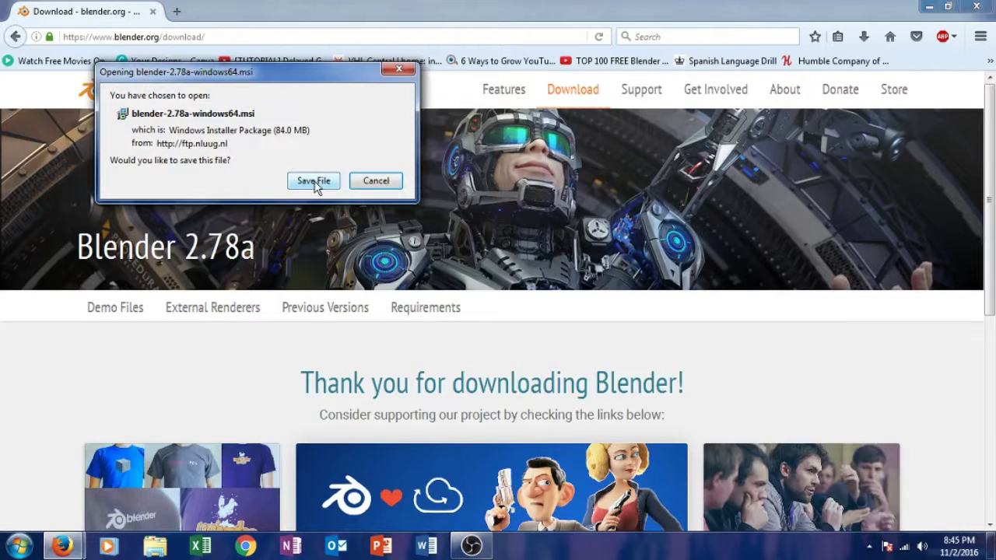
click(314, 182)
scroll(750, 362, down, 3)
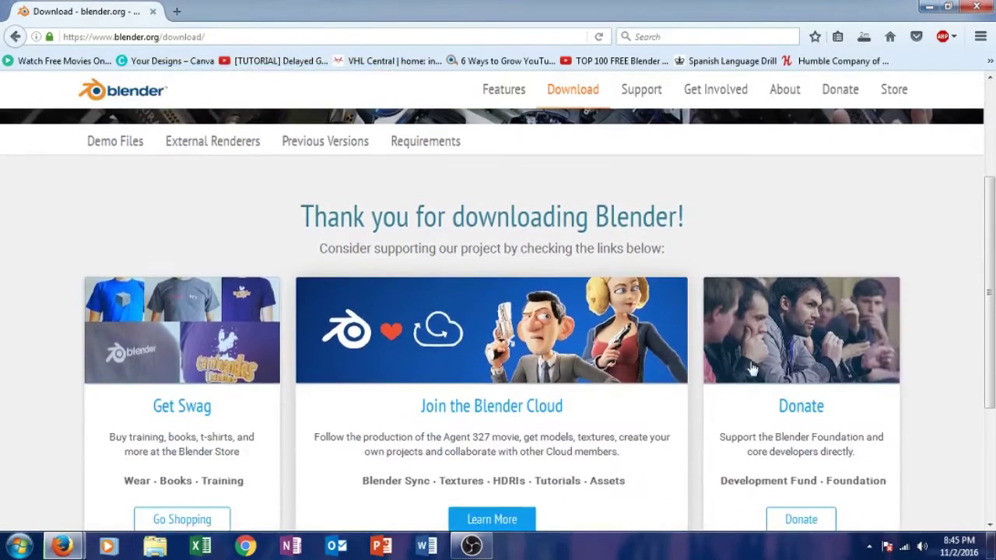
scroll(752, 369, down, 4)
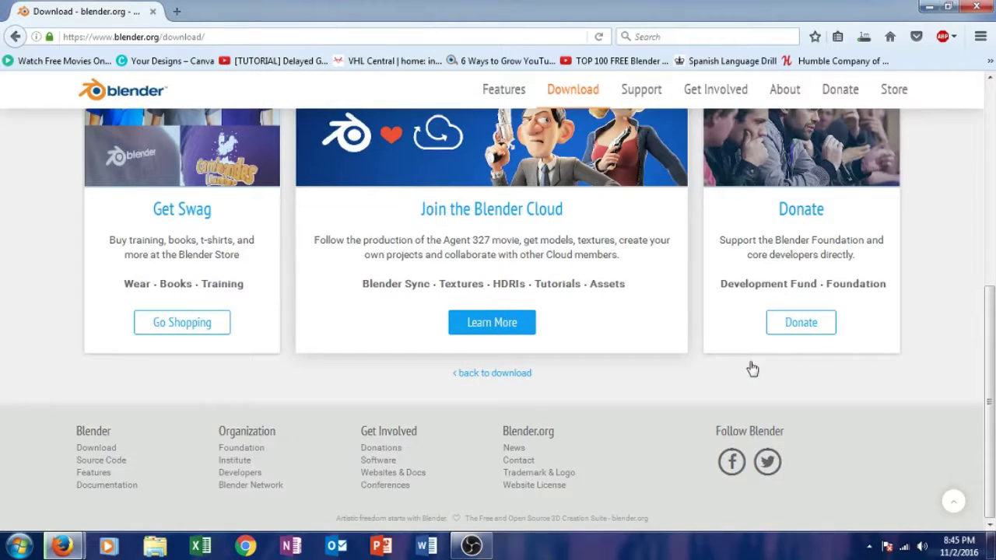
scroll(735, 377, up, 3)
scroll(735, 375, up, 2)
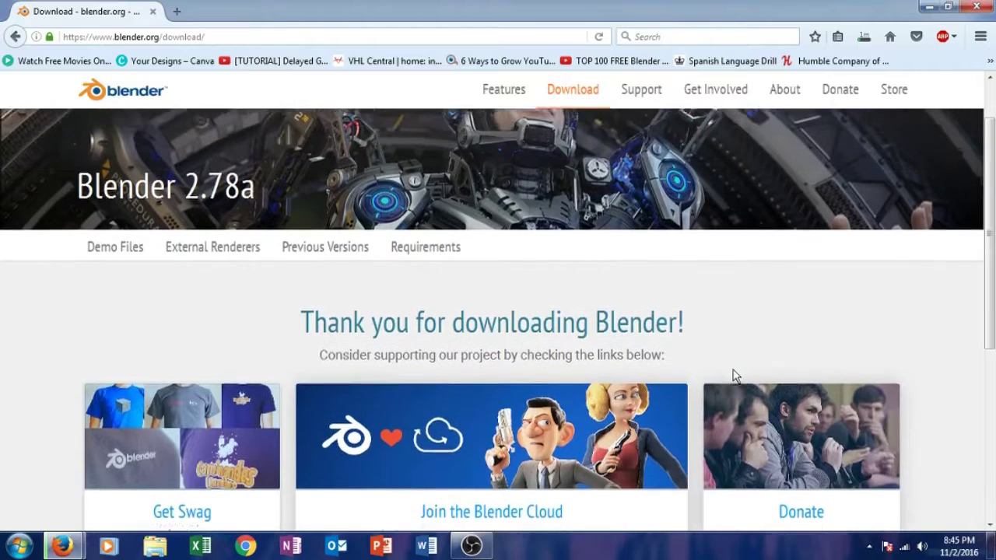
scroll(735, 377, up, 1)
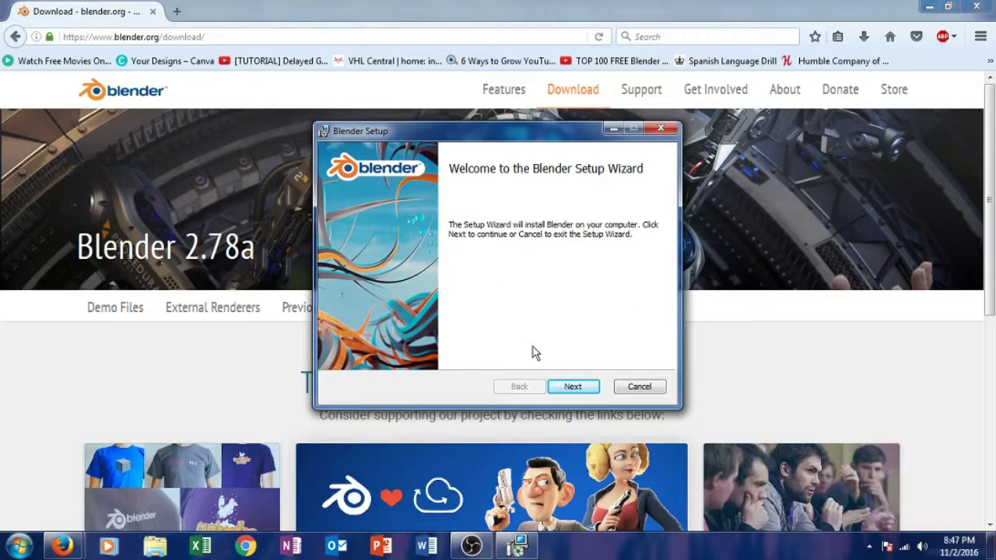
Accept the licence and install Blender 2.78a with the default features.
click(578, 389)
click(442, 355)
click(577, 391)
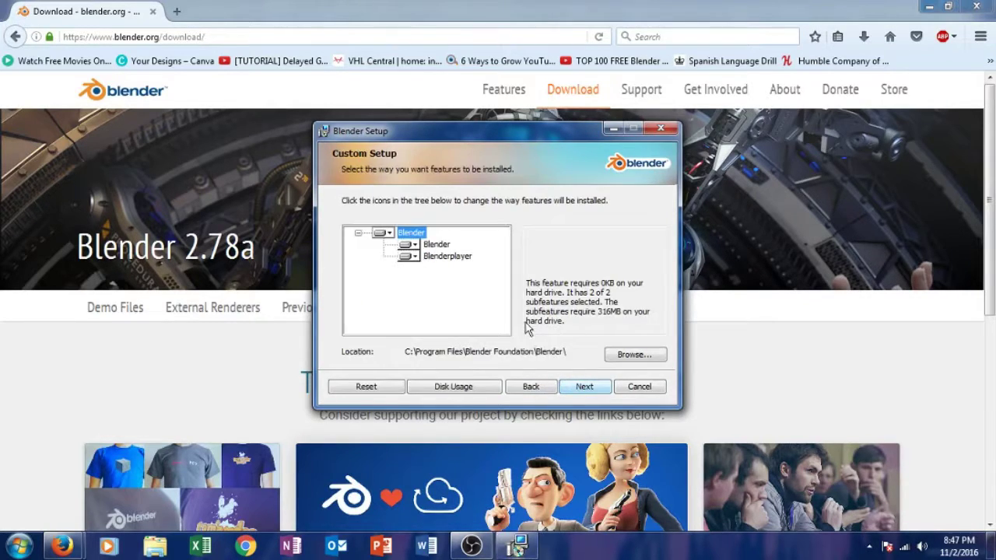
click(589, 389)
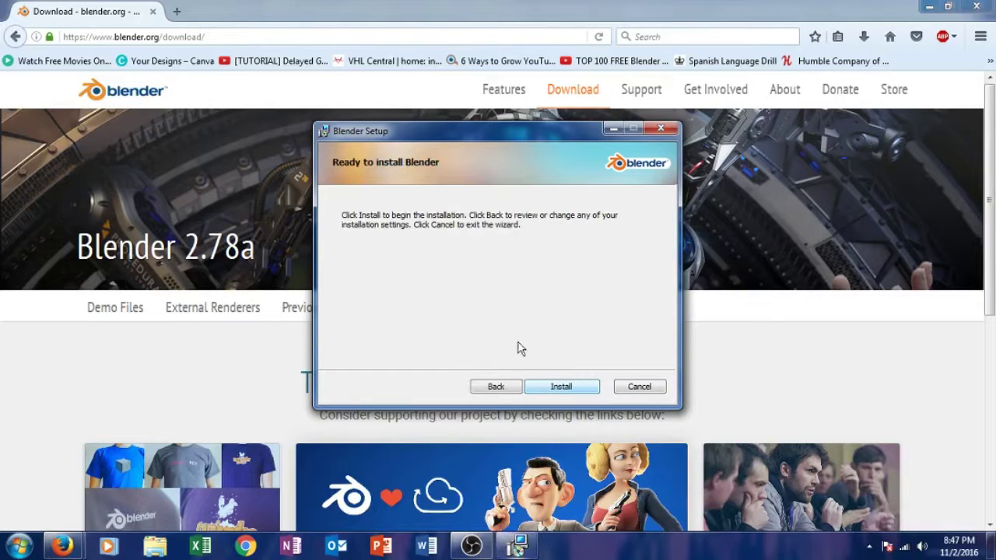
click(567, 385)
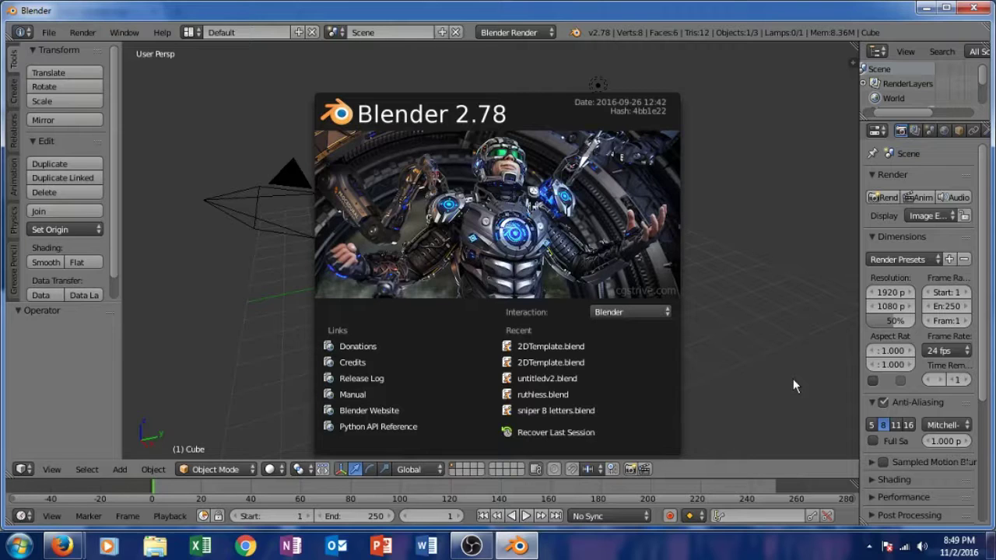
Dismiss Blender's splash screen, then return to the blender.org download page in Firefox.
click(792, 378)
click(590, 309)
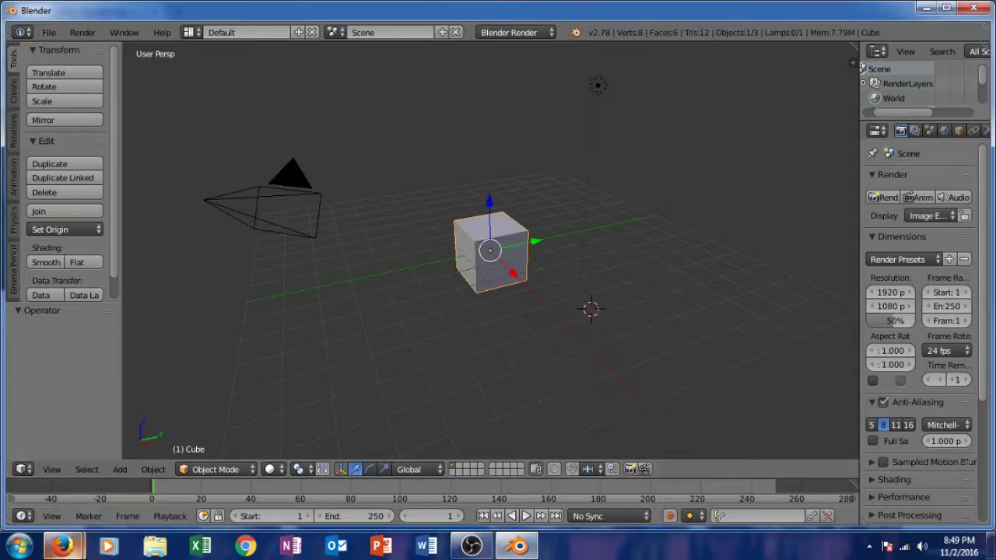
click(93, 467)
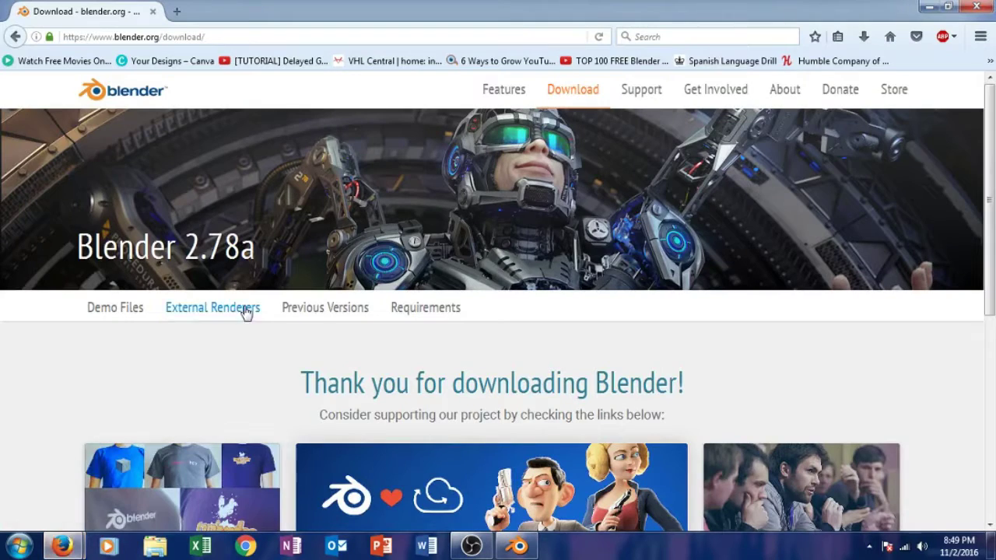
Load the YouTube home page via the address bar.
click(273, 36)
click(249, 358)
click(200, 35)
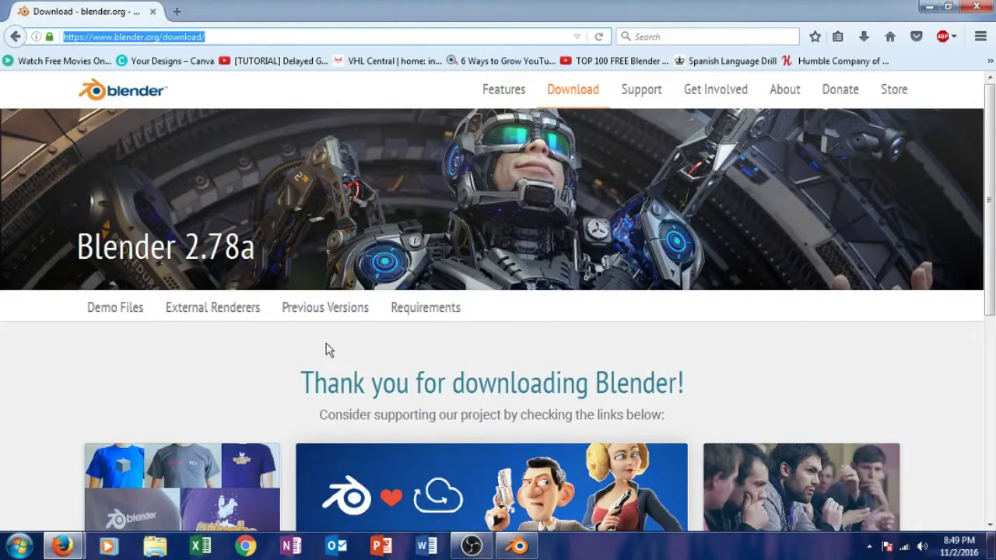
text(youtube.com/)
key(Return)
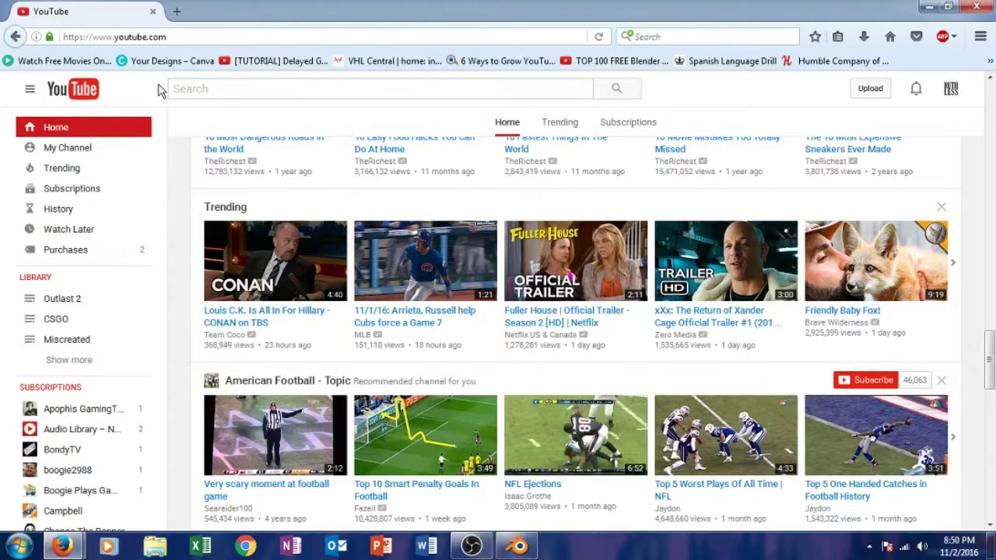
Search 'blender intro' and play TOP 100 FREE Blender Intro Templates #1, seeking to 6:07.
click(172, 88)
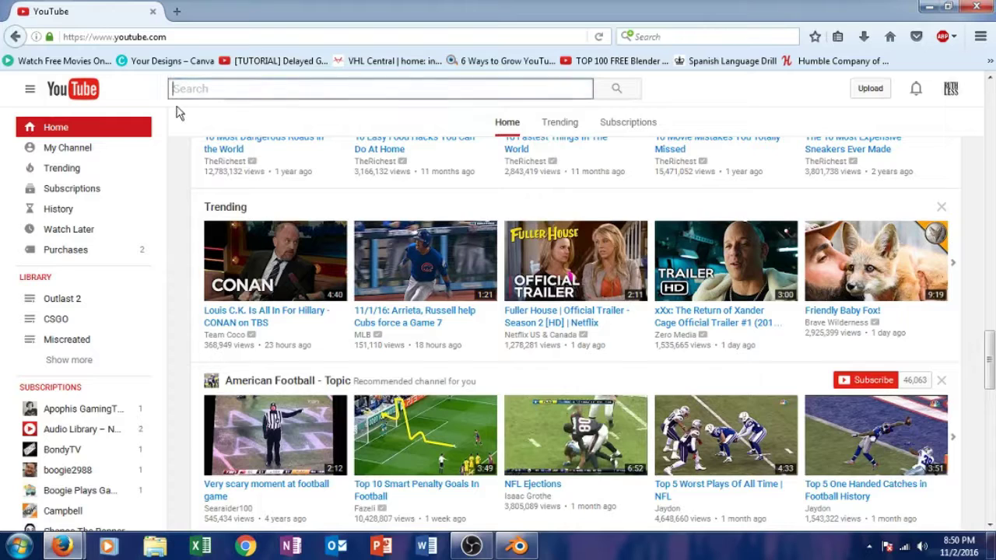
text(blender )
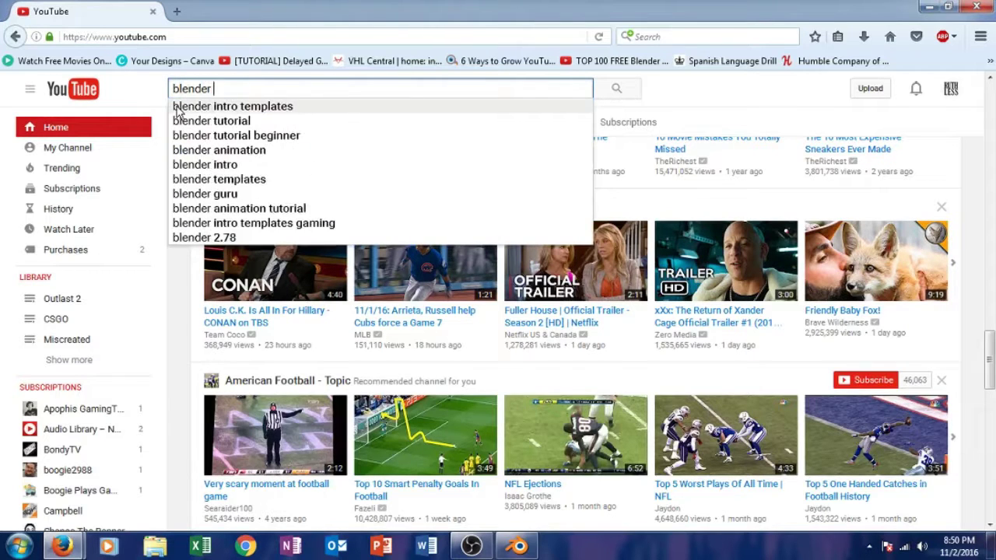
text(intro)
key(Return)
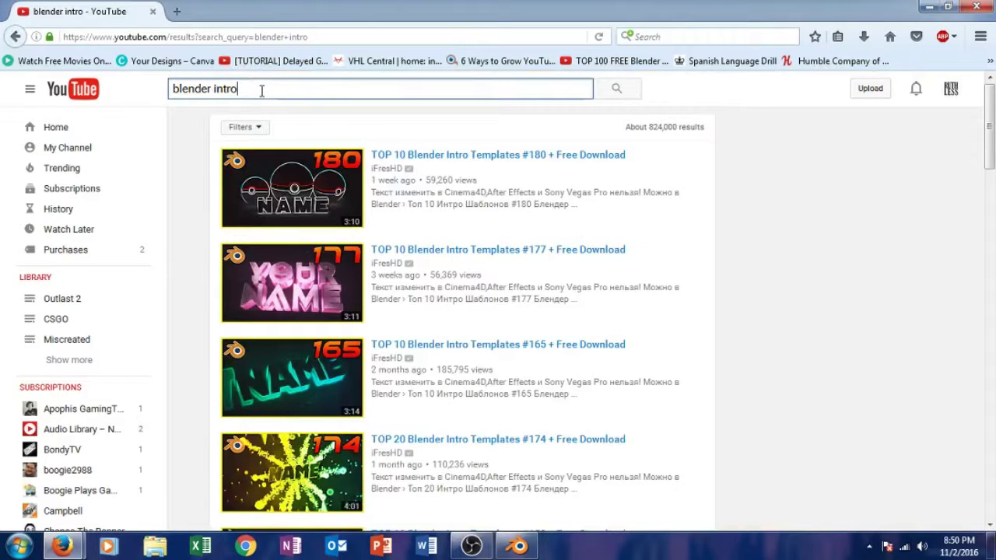
click(342, 202)
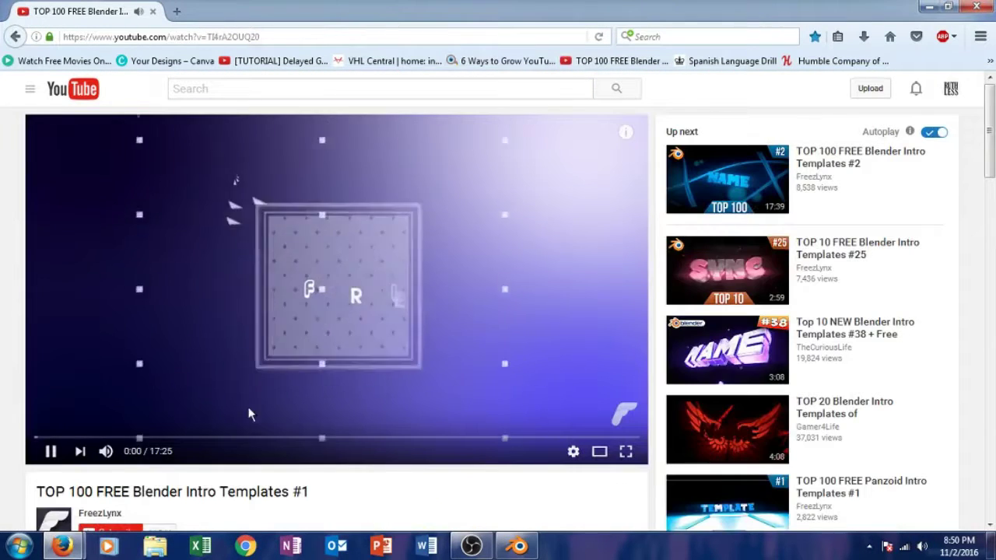
click(268, 439)
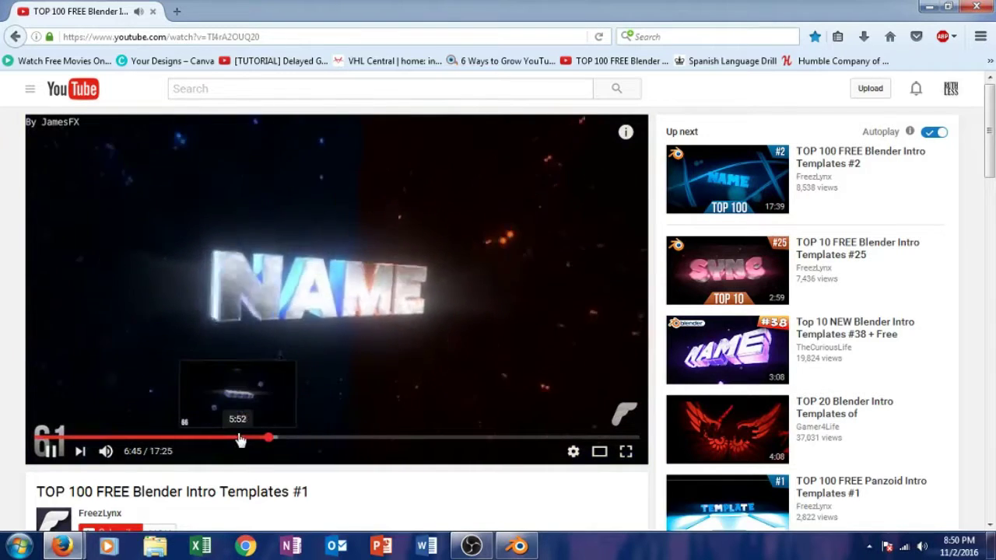
click(247, 438)
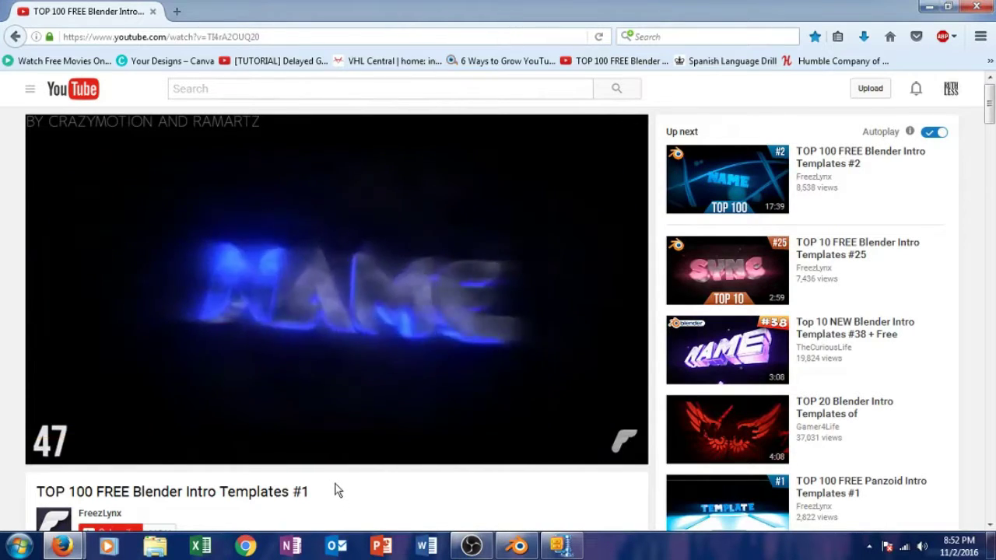
Open the template list from the video description and select template #47's download link.
scroll(264, 482, down, 4)
click(126, 412)
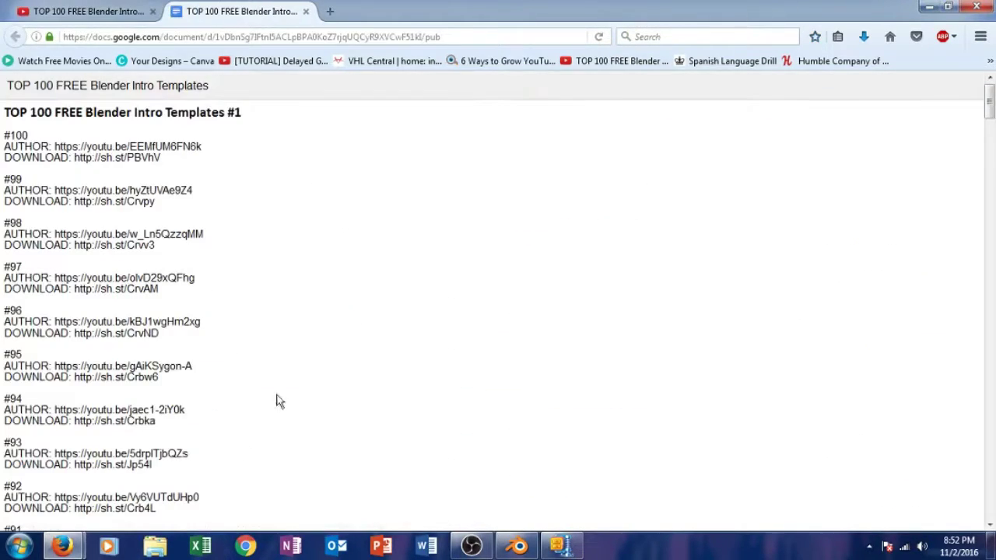
scroll(233, 436, down, 8)
scroll(218, 426, down, 3)
scroll(128, 381, down, 1)
scroll(129, 381, down, 6)
scroll(128, 381, down, 12)
scroll(128, 381, down, 4)
scroll(129, 381, down, 4)
scroll(33, 418, down, 3)
drag(72, 386, 160, 388)
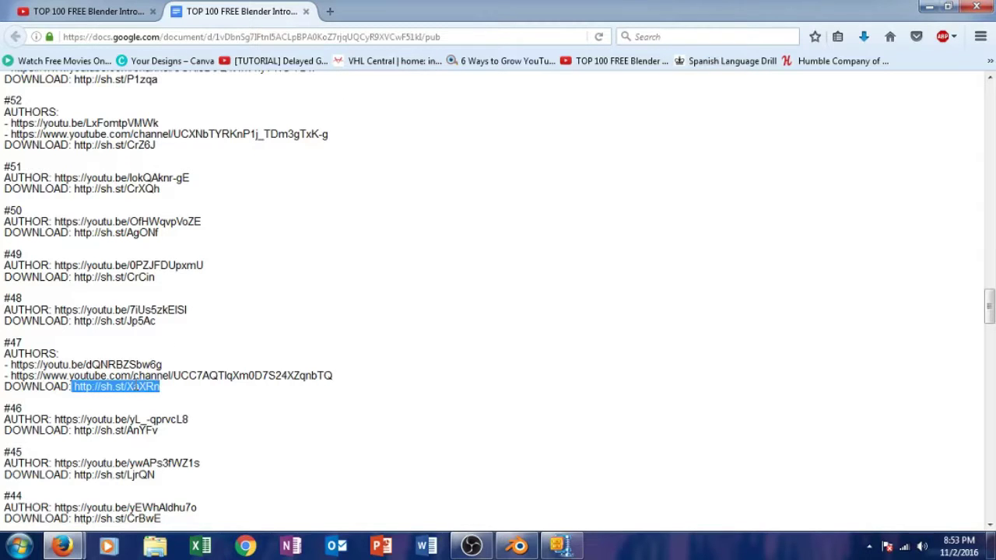
right_click(136, 386)
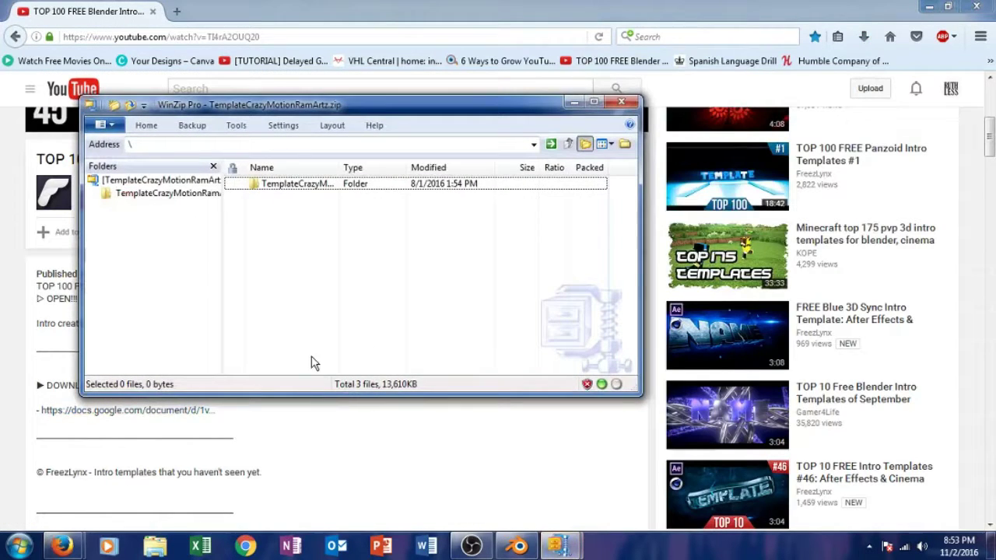
Unzip the TemplateCrazyMotionRamArtz template folder into Downloads and open its .blend in Blender.
click(279, 190)
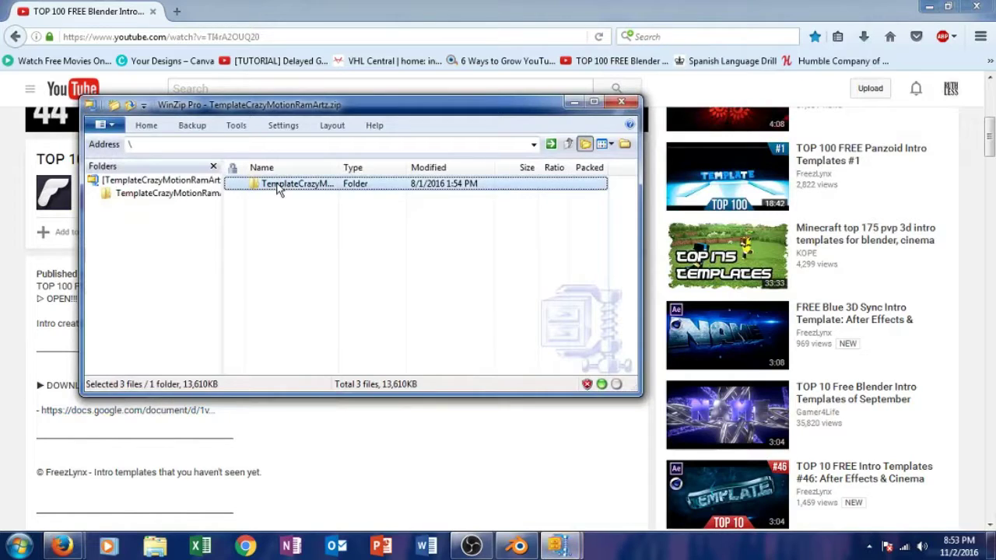
right_click(278, 191)
click(305, 226)
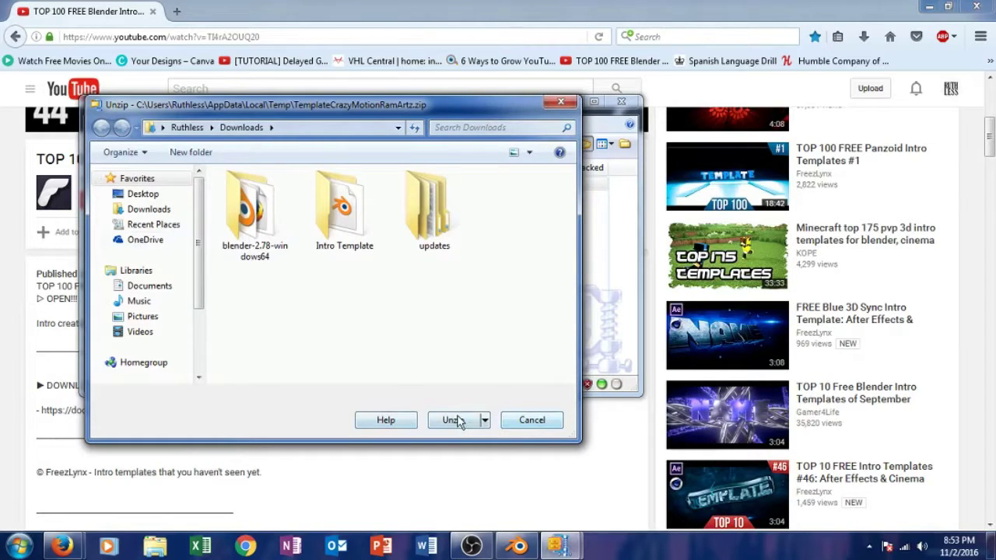
click(455, 420)
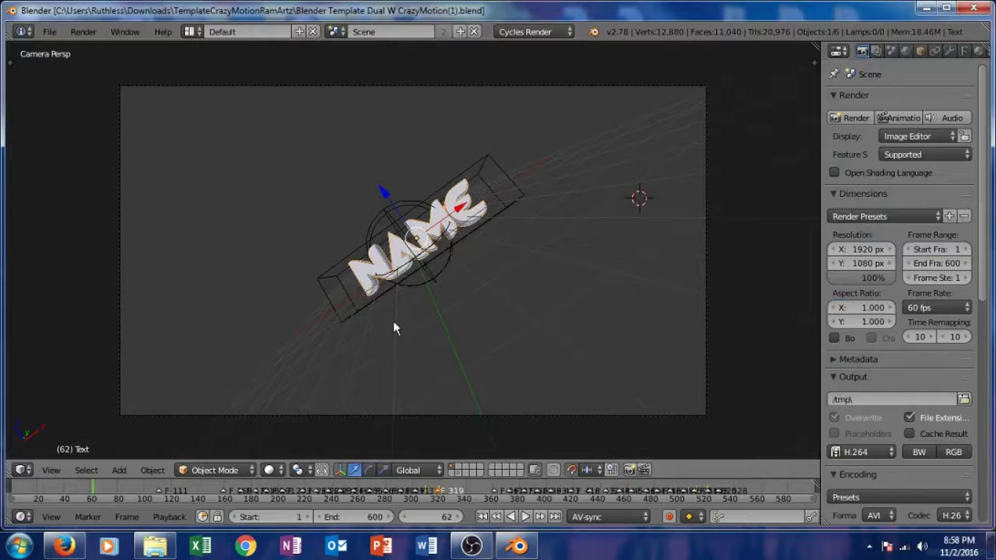
click(978, 52)
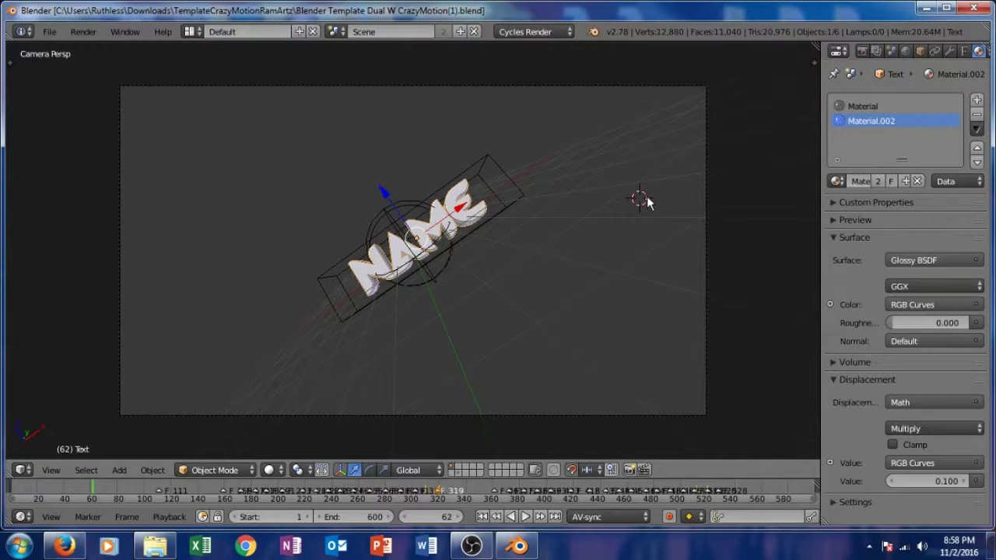
Zoom in and retype the main title text from NAME to RUTHLESS in Edit Mode.
scroll(397, 273, up, 2)
scroll(397, 272, up, 2)
scroll(396, 272, up, 1)
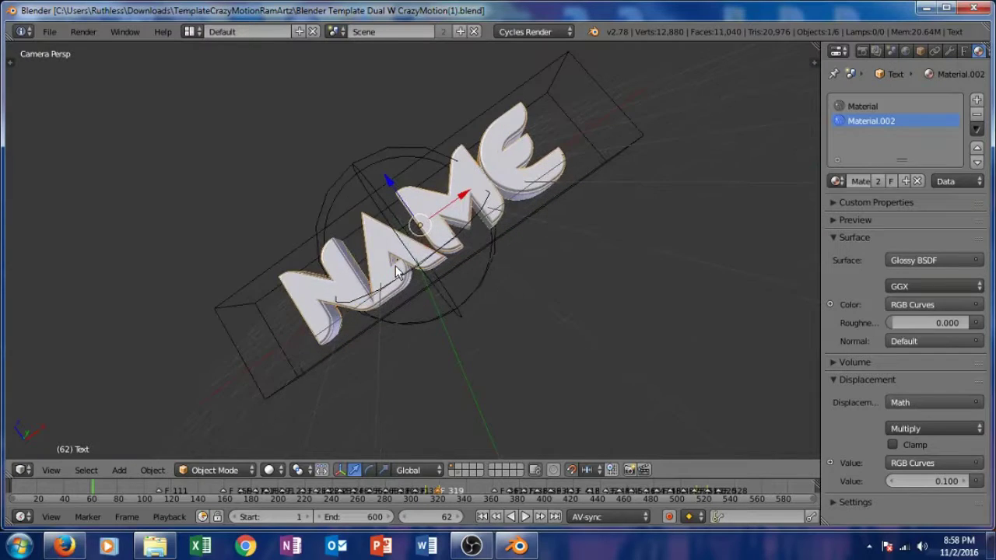
scroll(397, 272, up, 1)
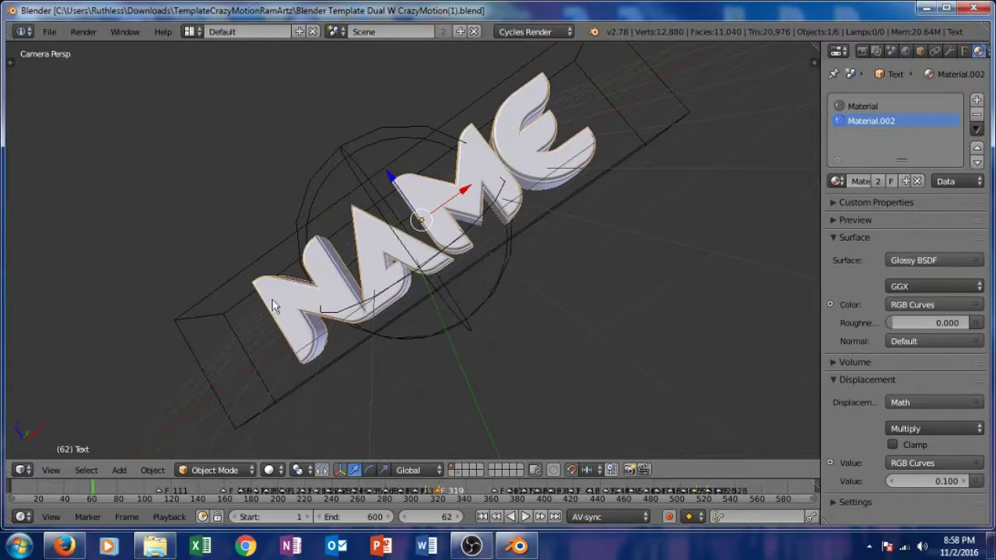
key(Tab)
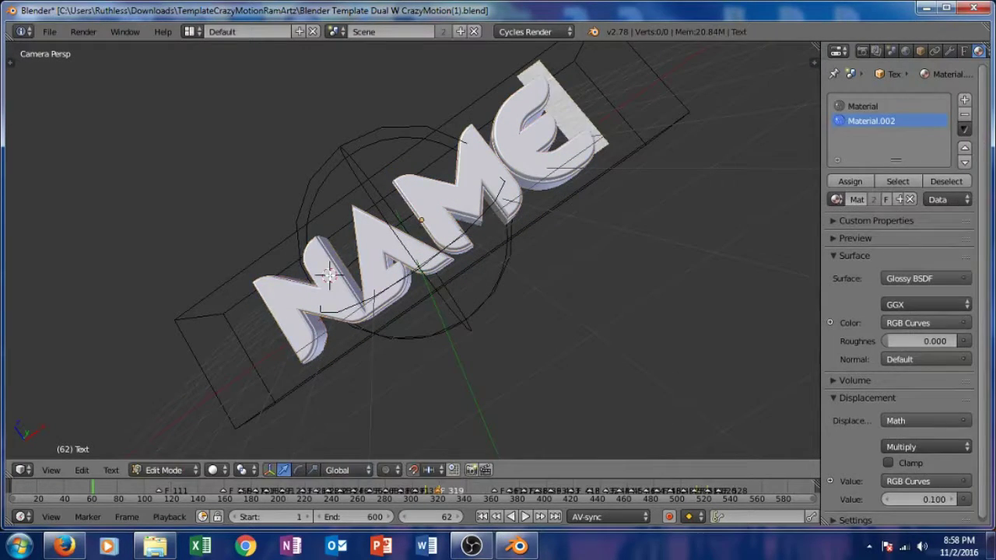
click(861, 106)
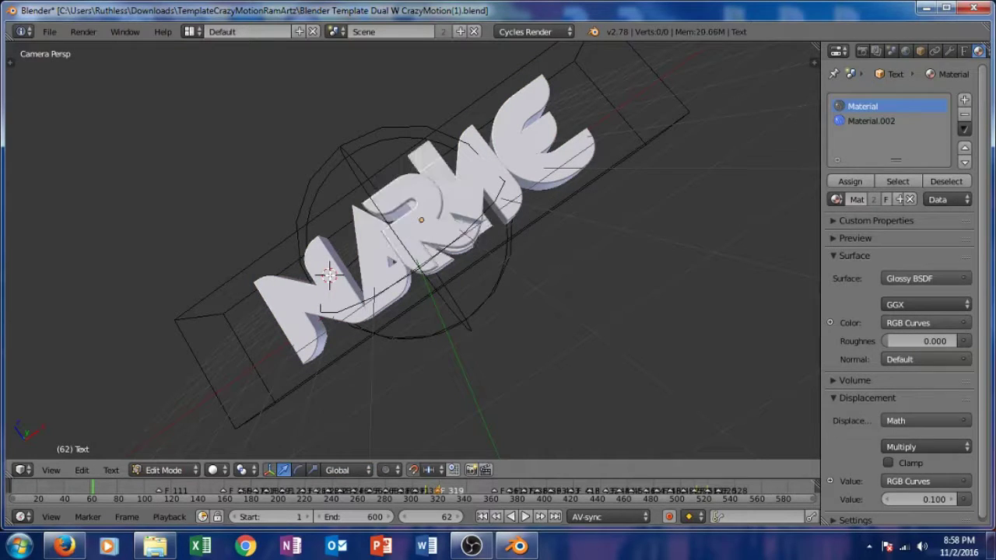
text(RUTHLESS)
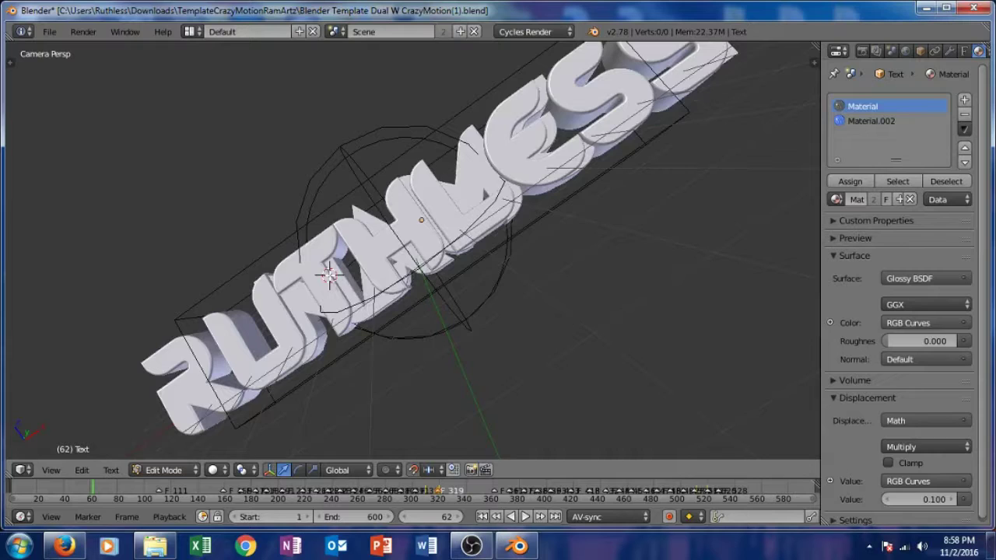
scroll(329, 274, down, 2)
click(380, 289)
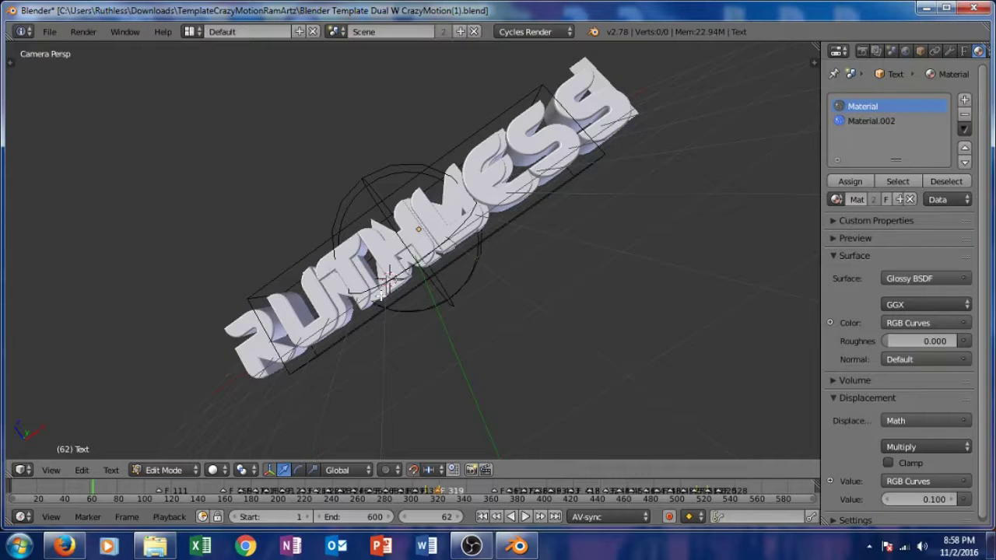
key(Tab)
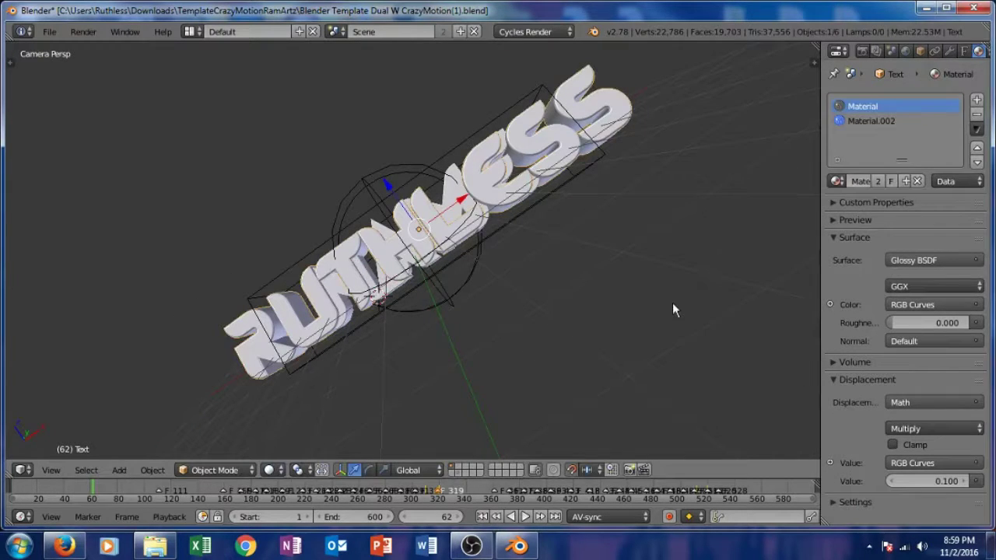
Select Text.001 and correct its letters around the L so it reads RUTHLESS.
click(865, 123)
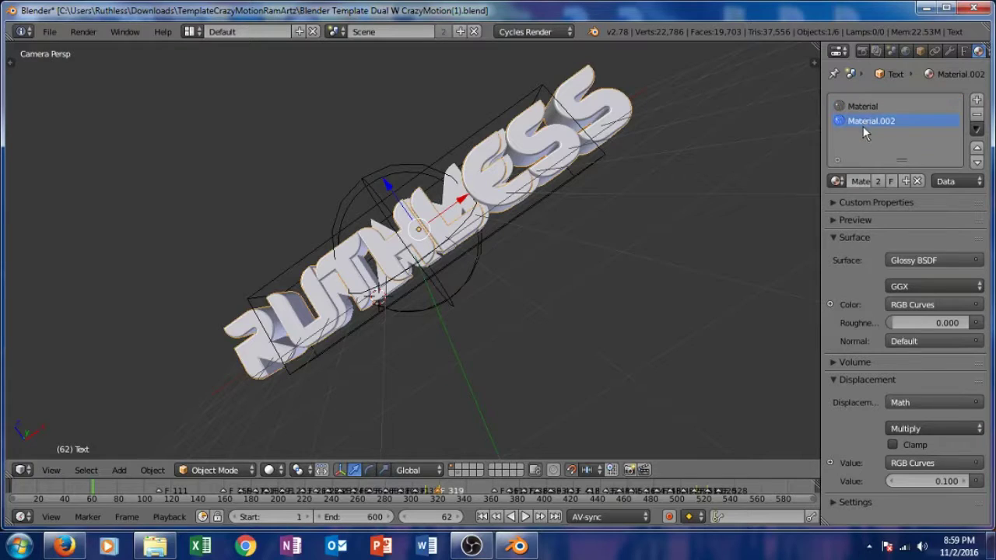
click(453, 177)
right_click(453, 176)
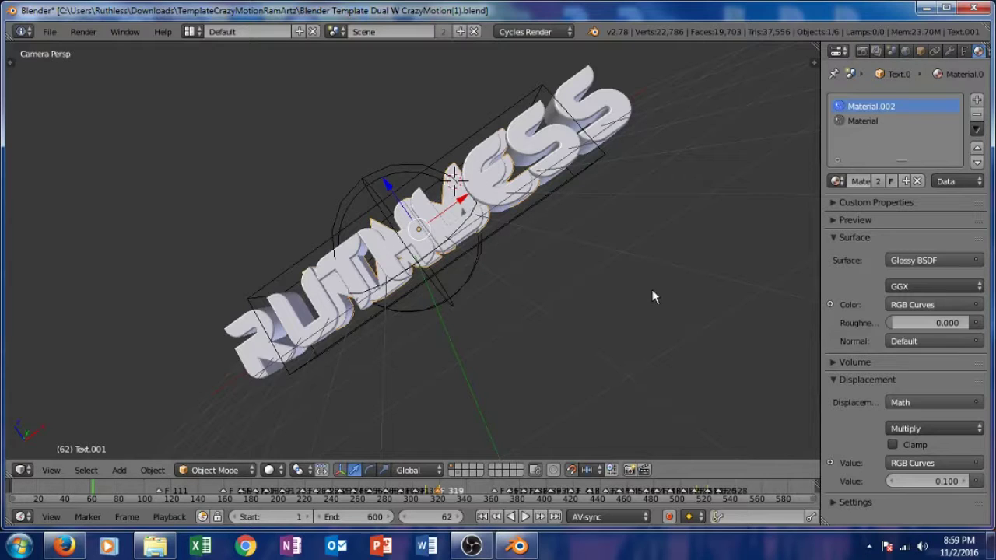
key(Tab)
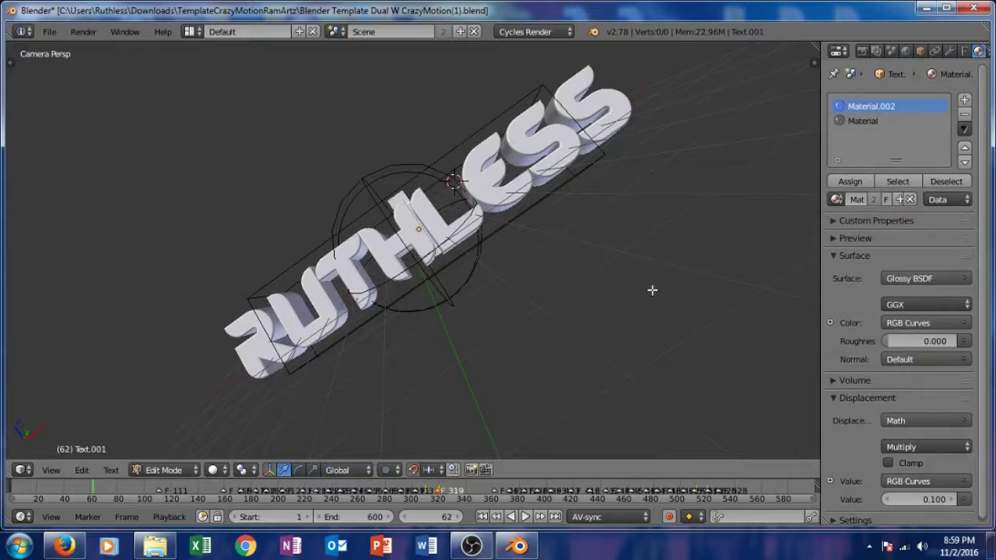
key(BackSpace)
text(U)
key(BackSpace)
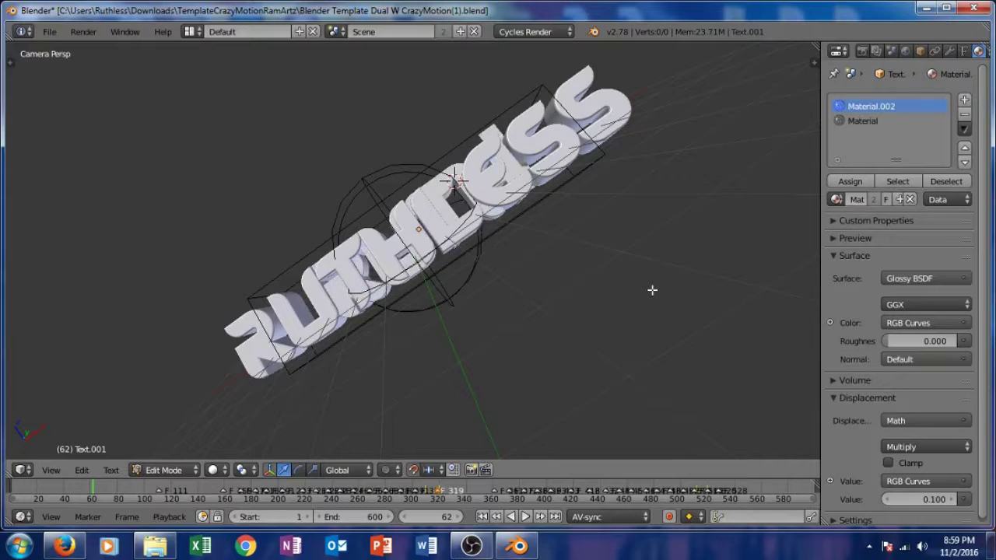
text(L)
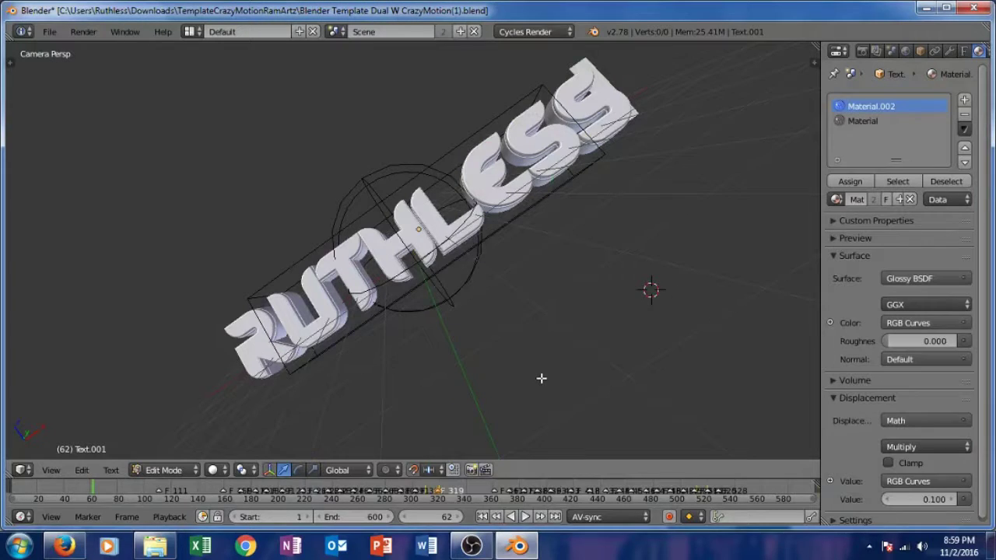
scroll(332, 366, down, 3)
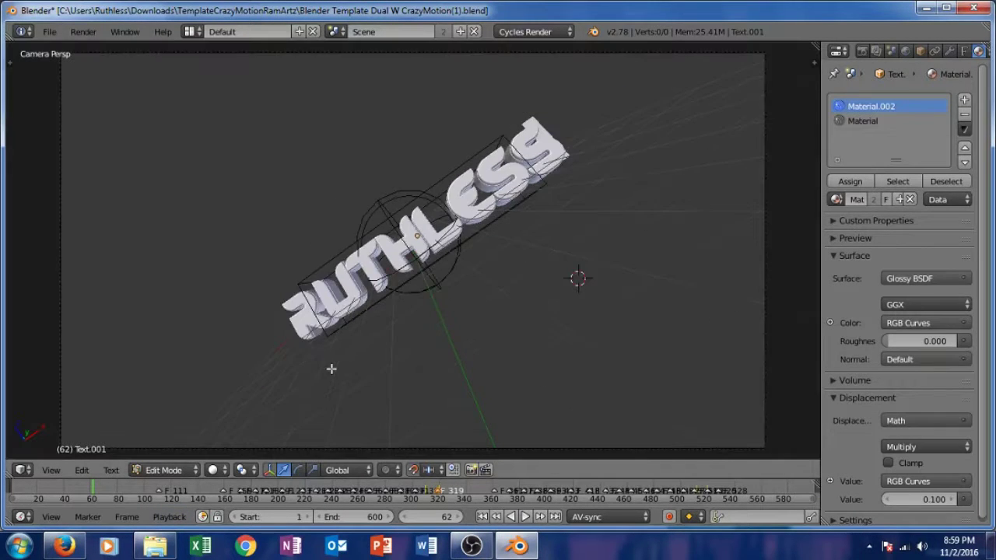
Play the intro animation to preview the RUTHLESS title, stopping at frame 78.
scroll(331, 366, down, 2)
scroll(331, 366, up, 1)
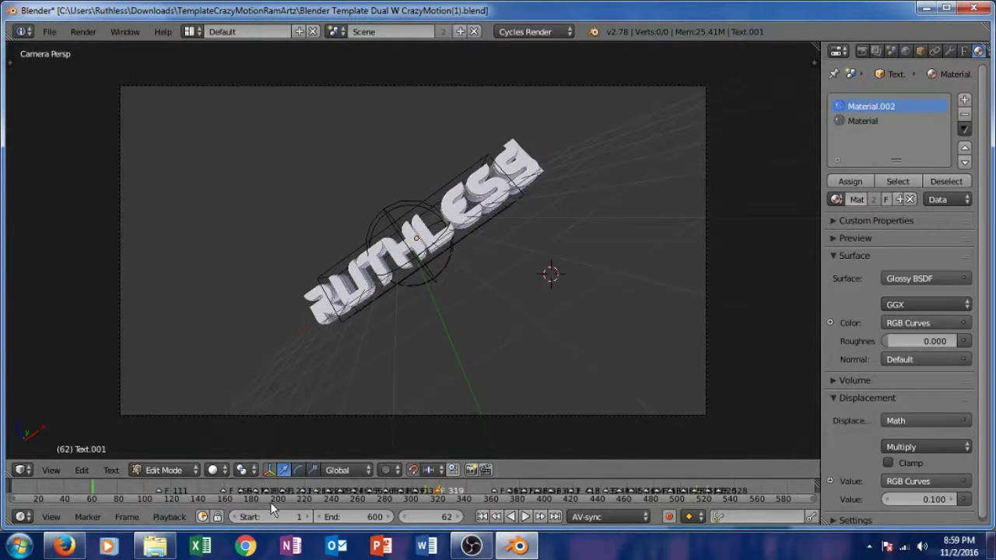
click(525, 517)
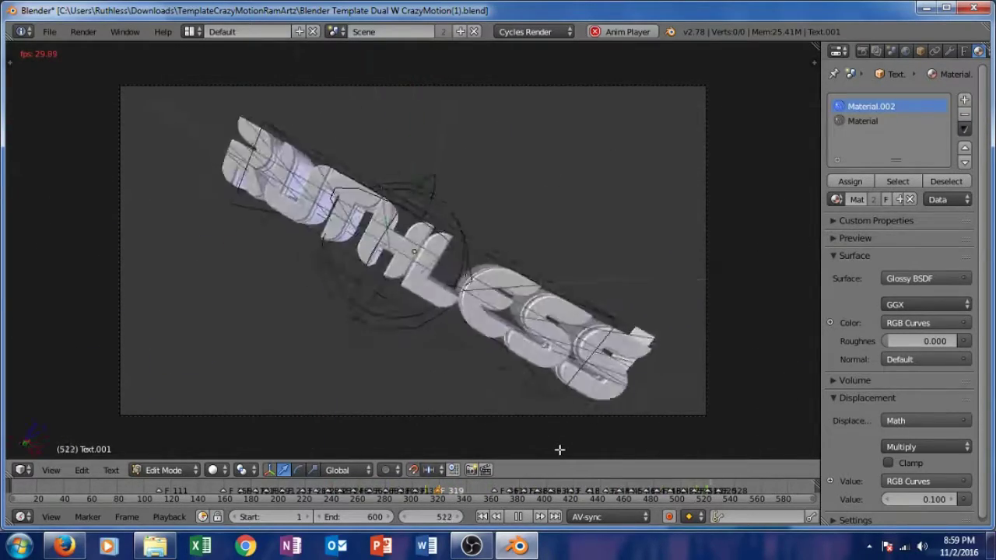
key(Escape)
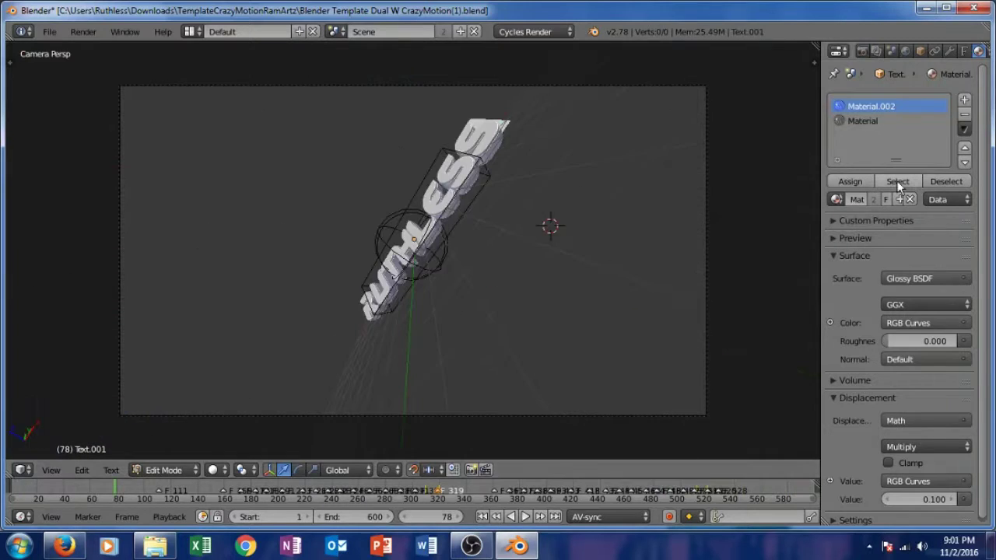
Change the render output folder from E:\downloads\ to the Desktop.
click(861, 52)
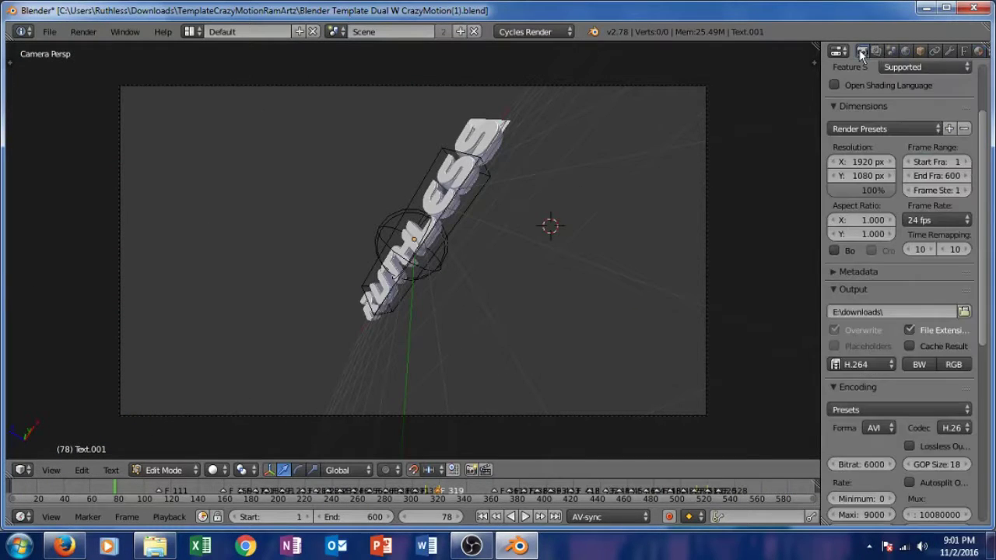
scroll(849, 262, down, 2)
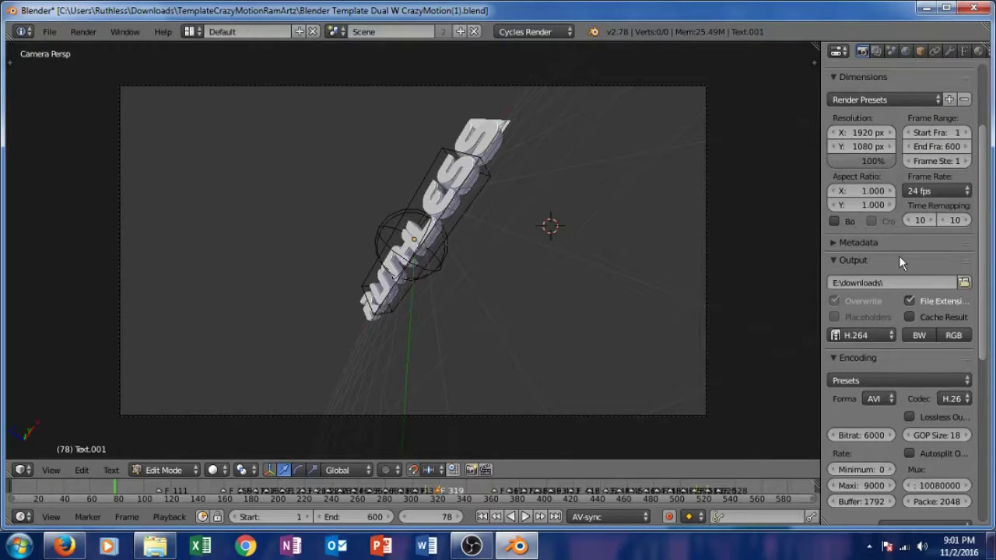
scroll(902, 269, down, 2)
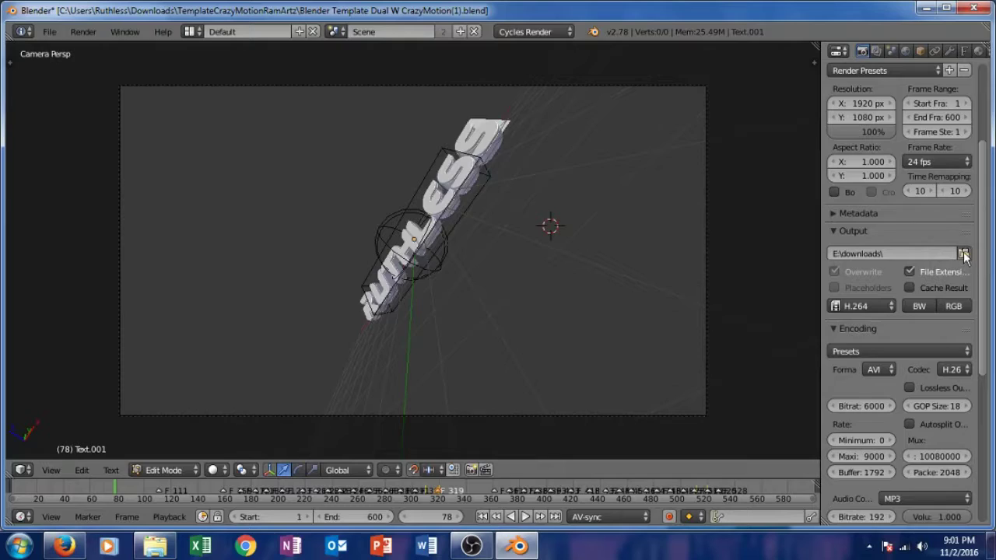
click(963, 253)
click(60, 187)
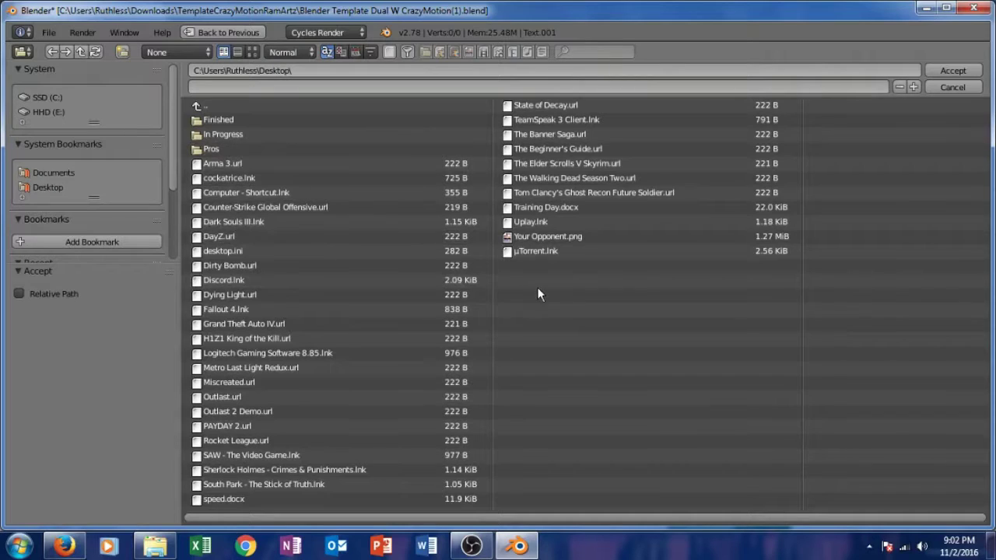
click(944, 71)
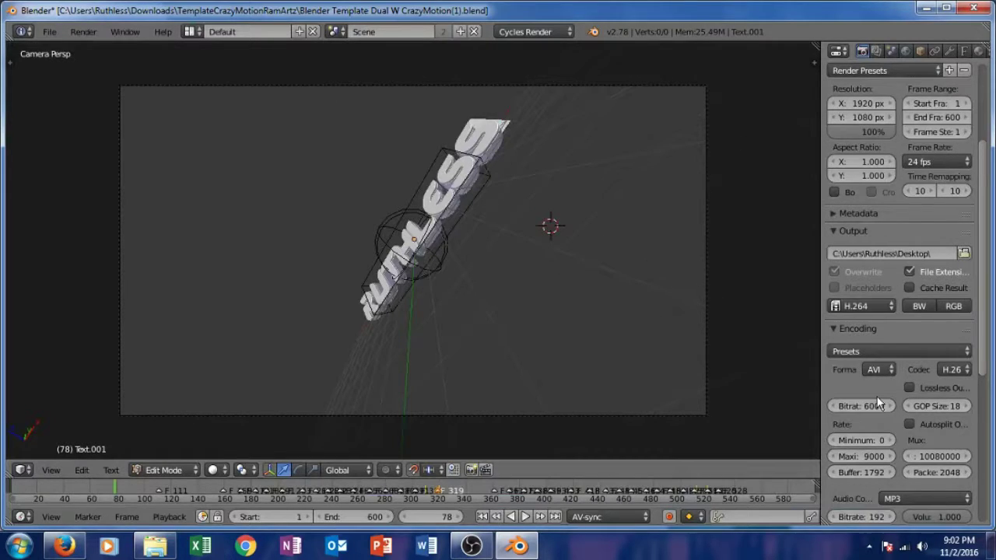
Switch the Output file format from H.264 to AVI Raw.
scroll(878, 403, down, 1)
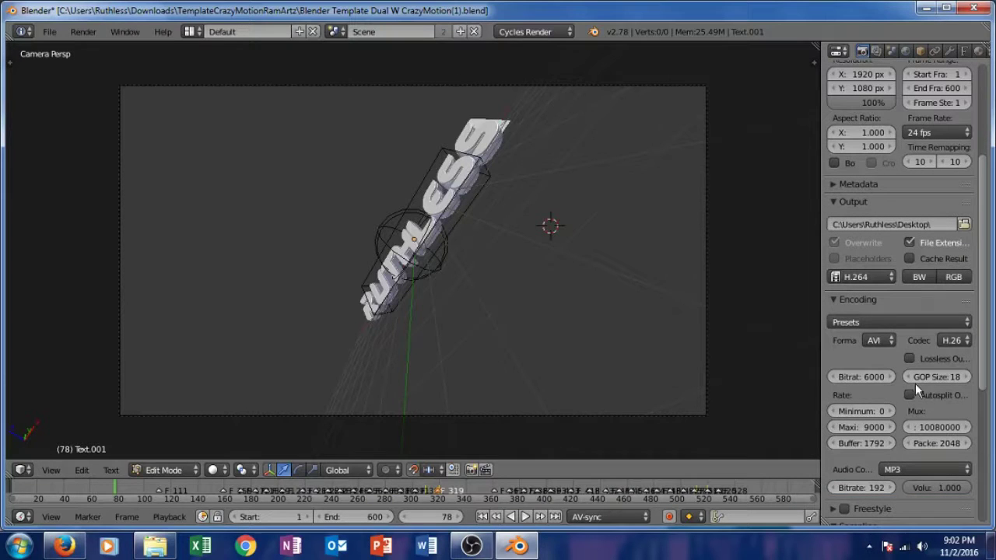
click(867, 278)
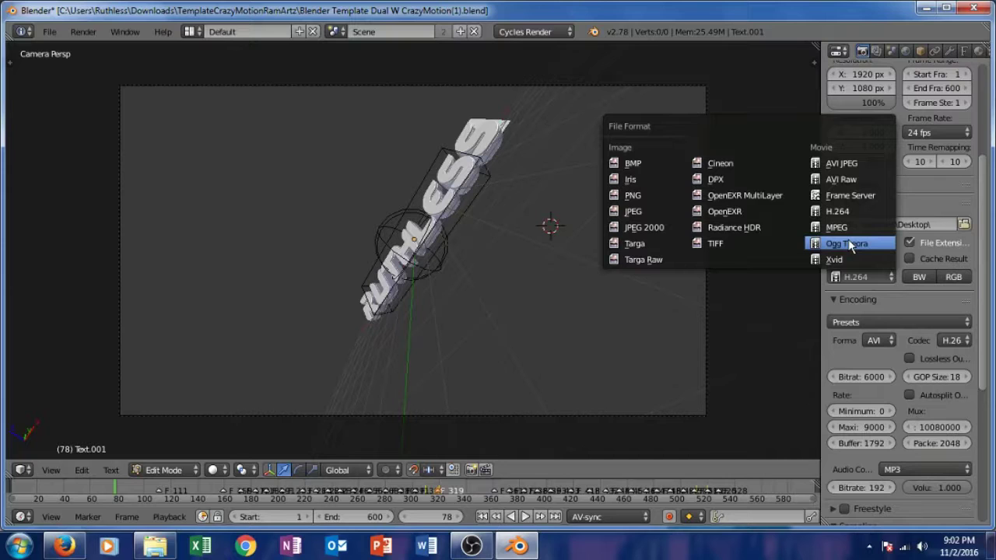
scroll(912, 374, down, 2)
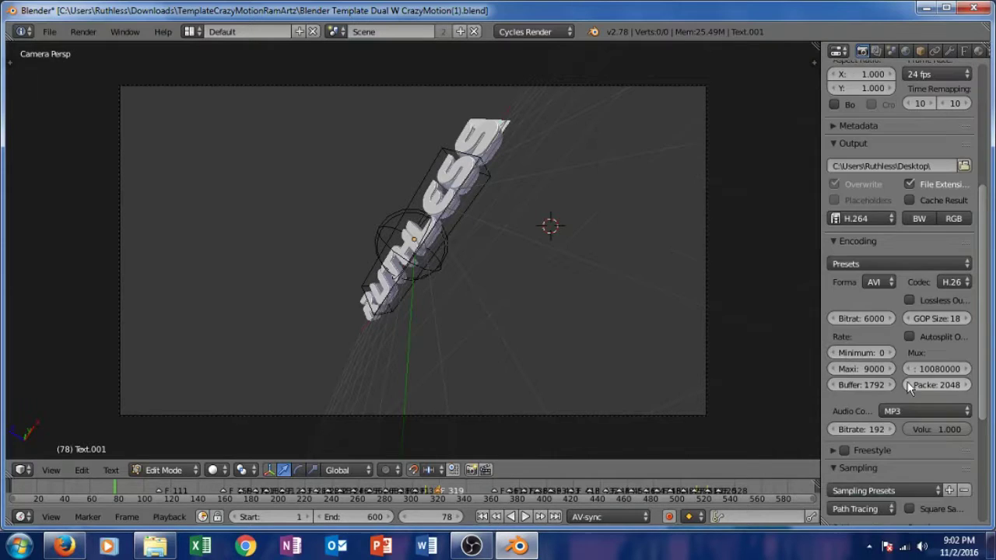
scroll(912, 374, up, 2)
click(880, 276)
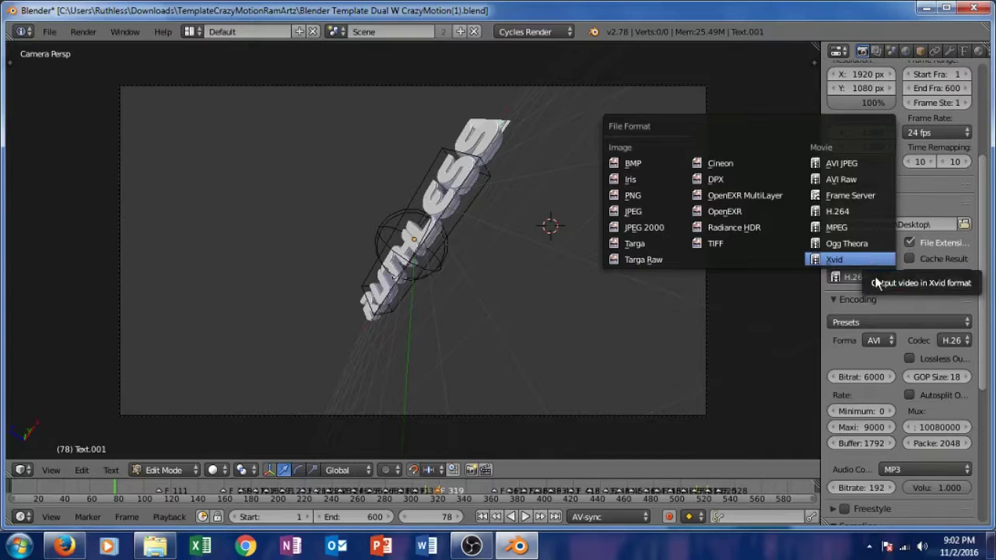
click(850, 181)
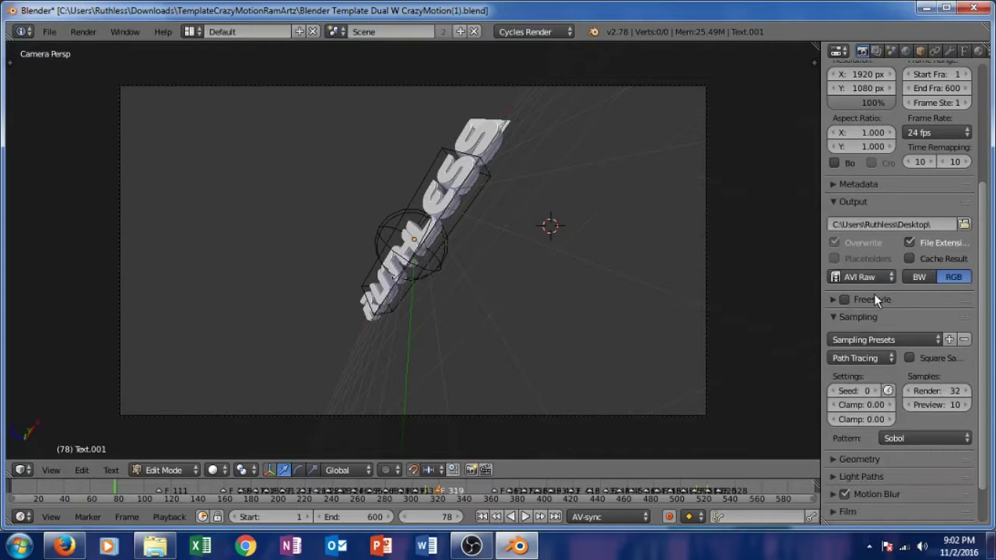
scroll(915, 319, up, 5)
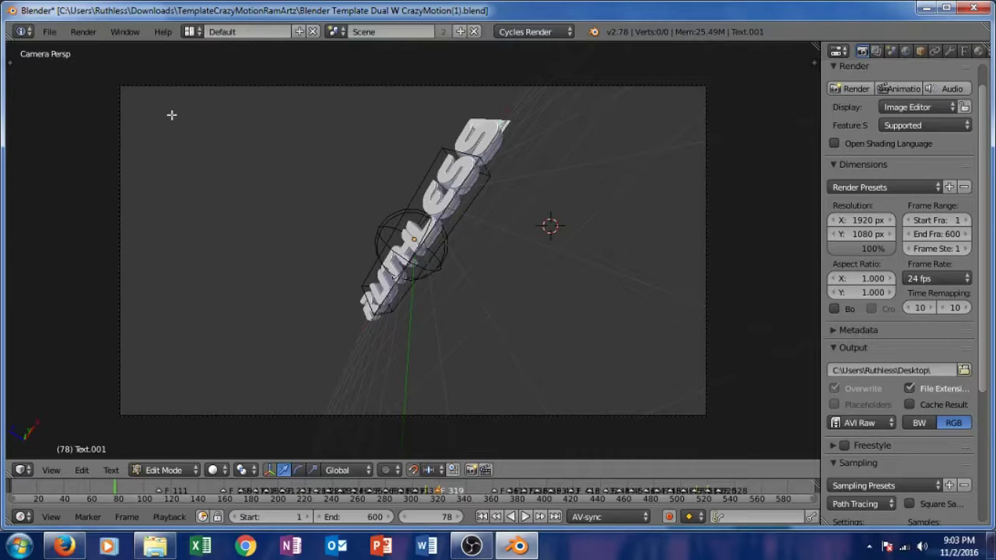
Render the full animation from the Render menu.
click(84, 32)
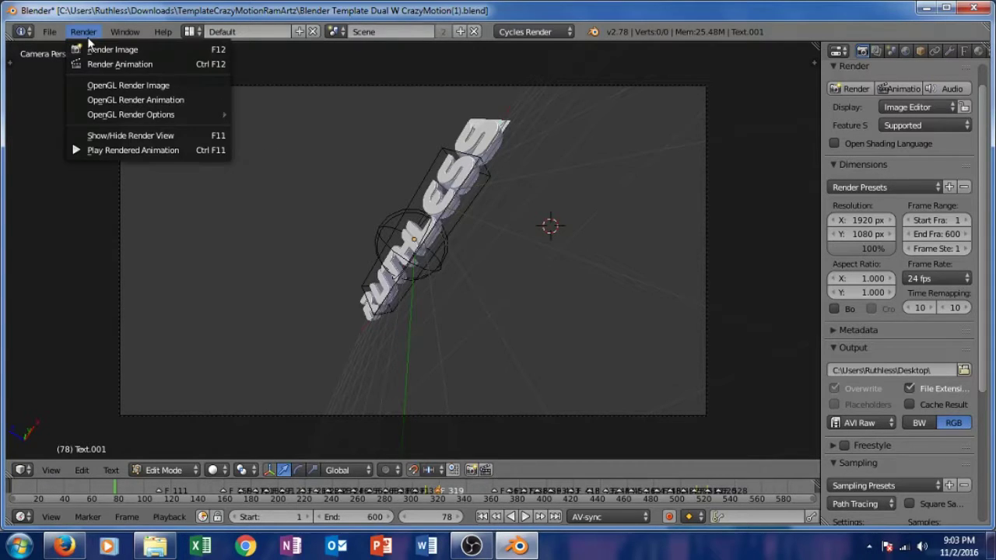
click(89, 63)
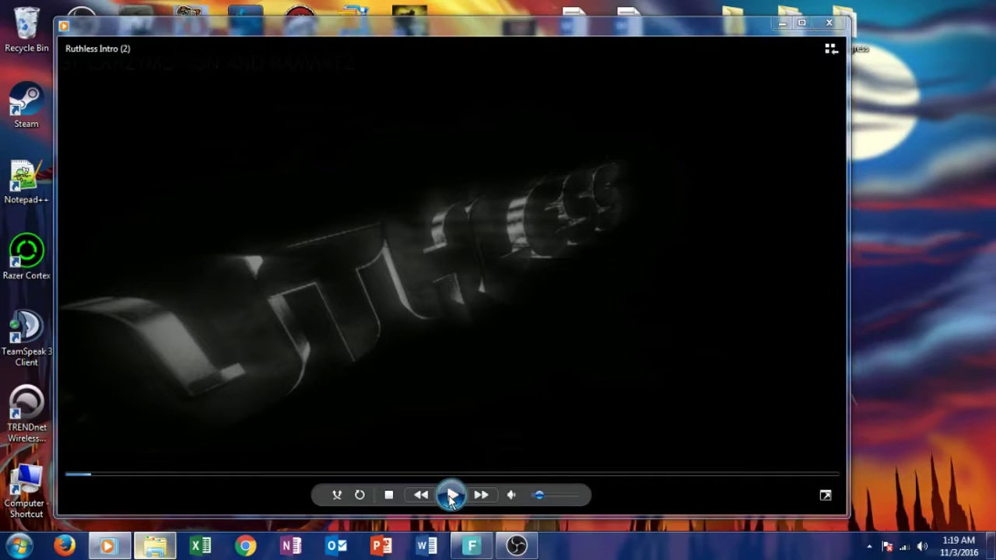
Play the rendered 'Ruthless Intro (2)' video in Windows Media Player.
click(450, 496)
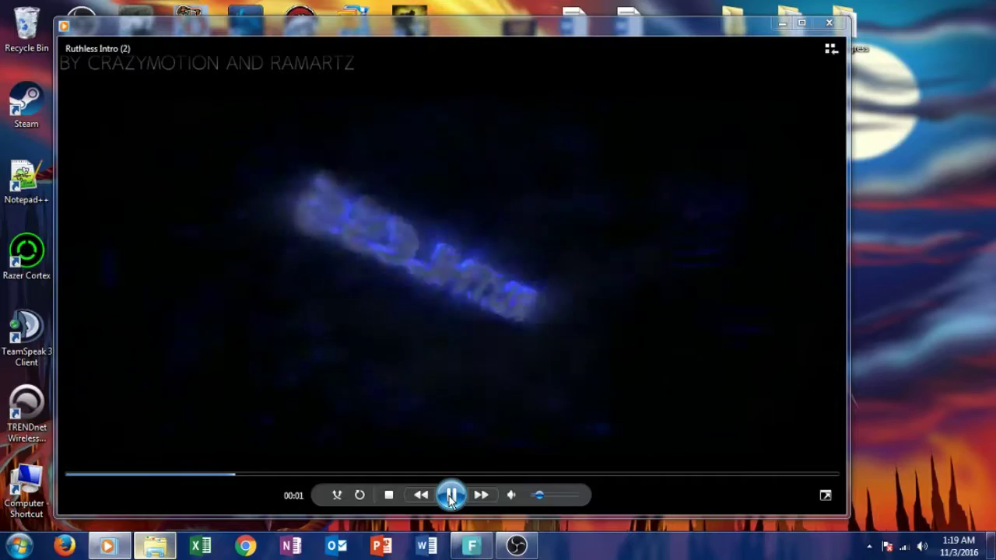